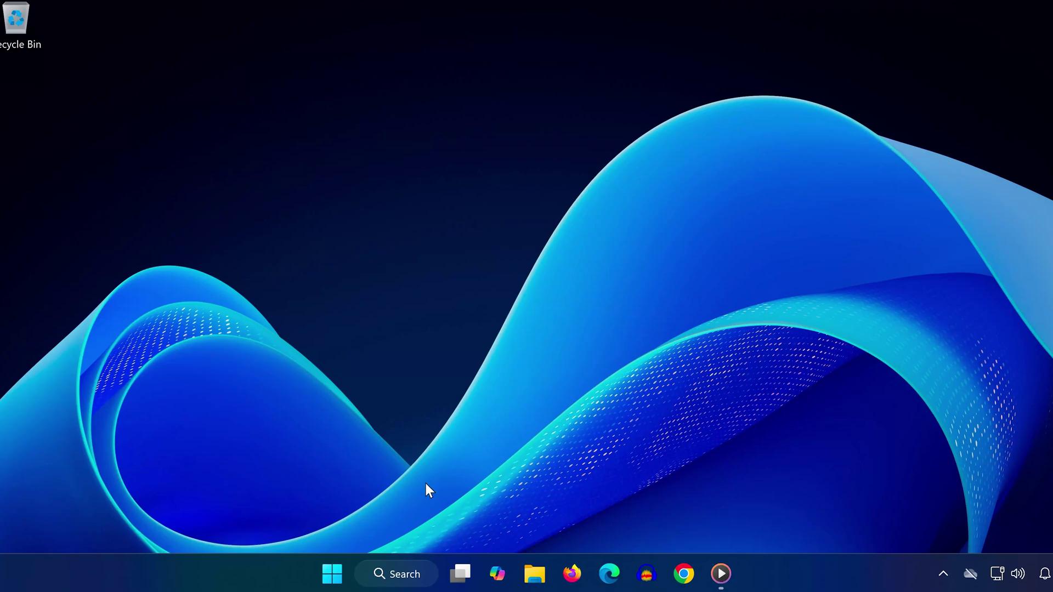
Search 'view advanced system settings' and open Performance Options on its Advanced tab
left_click(332, 573)
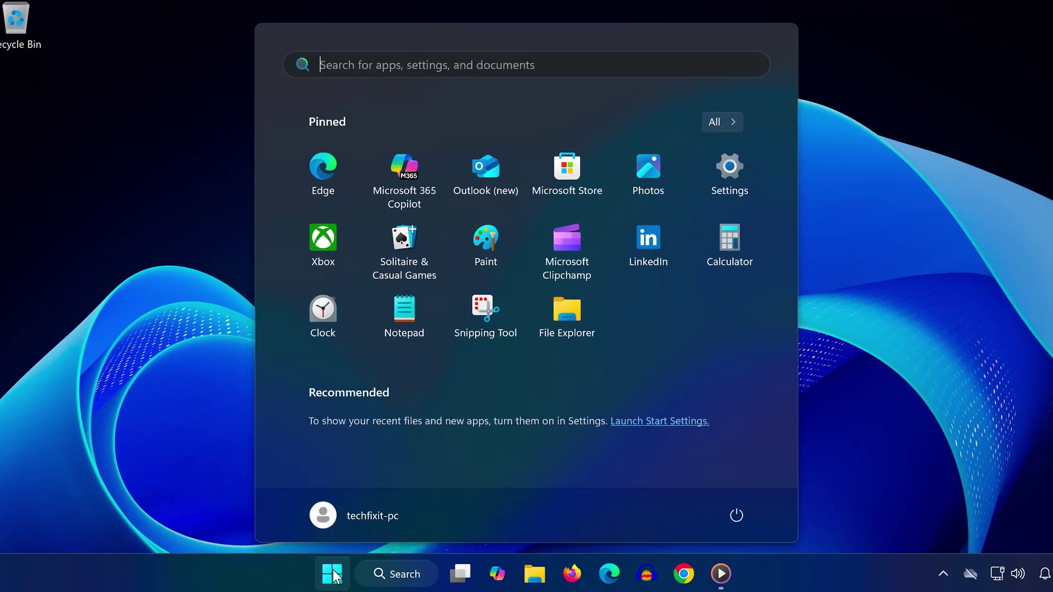
type("v")
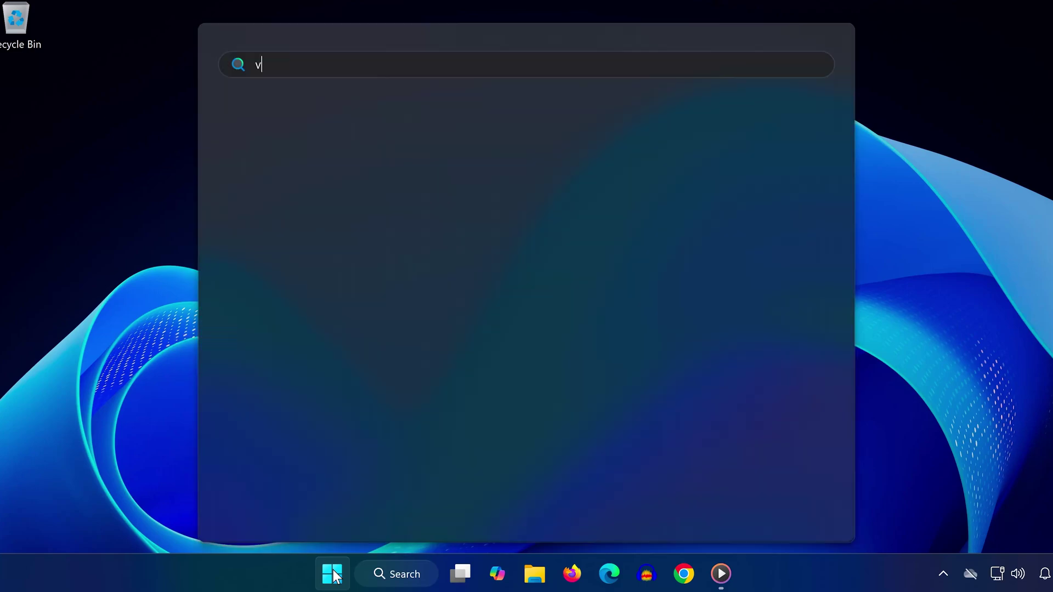
type("iew advanced system settings")
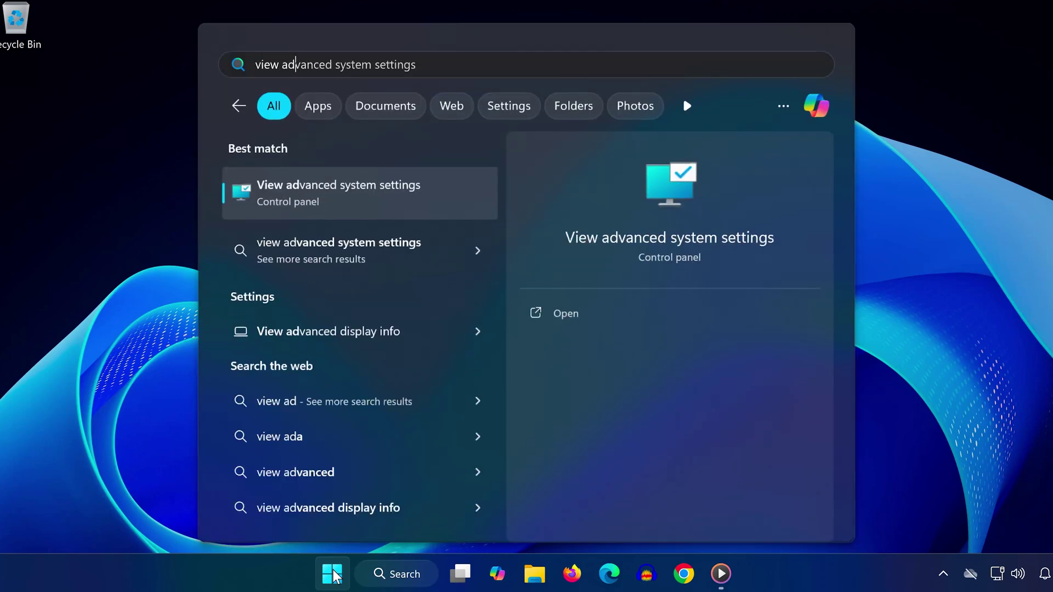
key("Return")
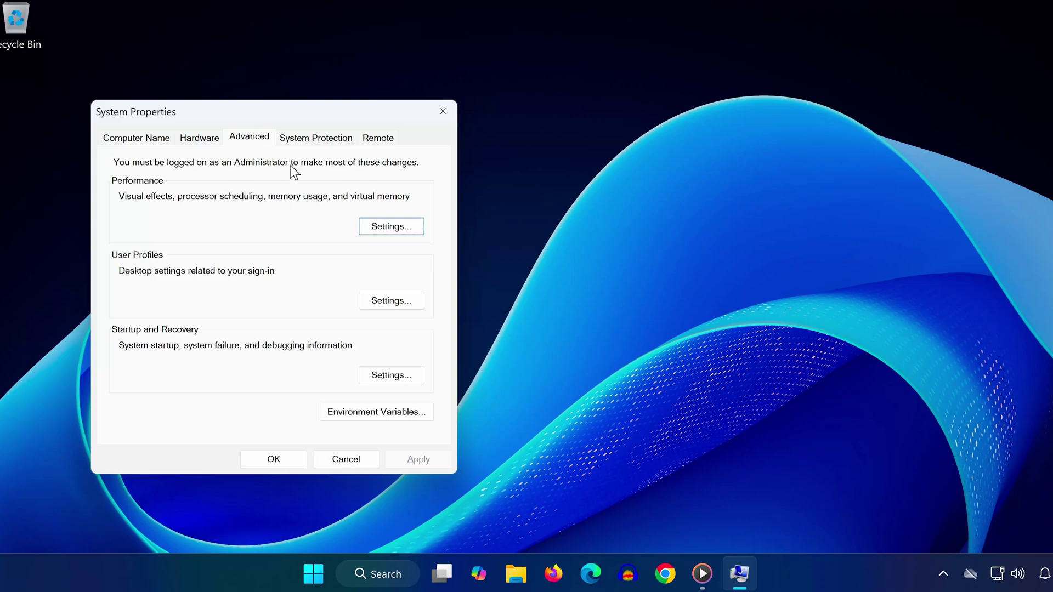
left_click(392, 226)
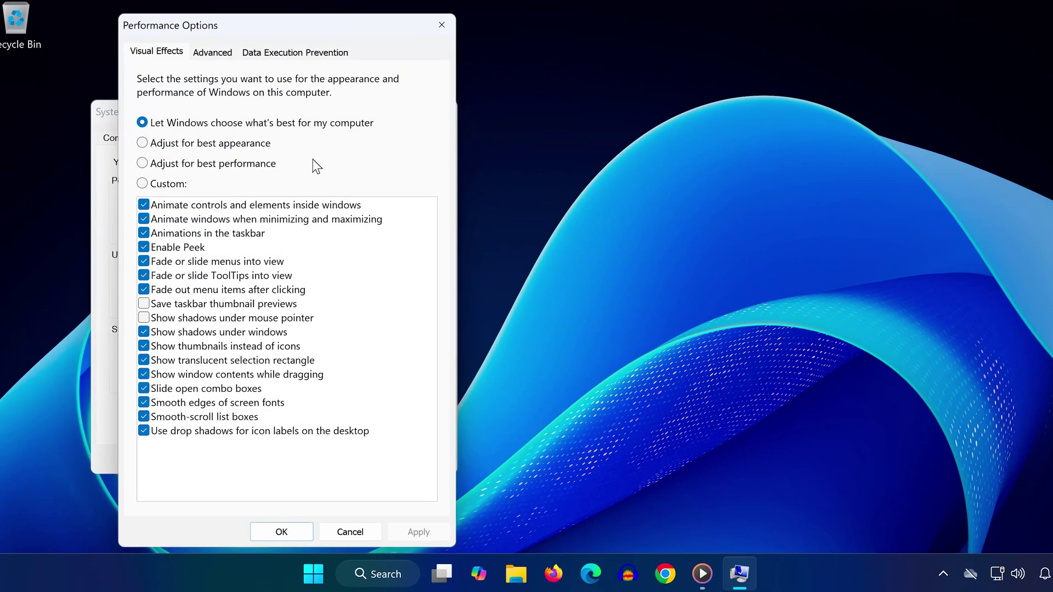
left_click(206, 51)
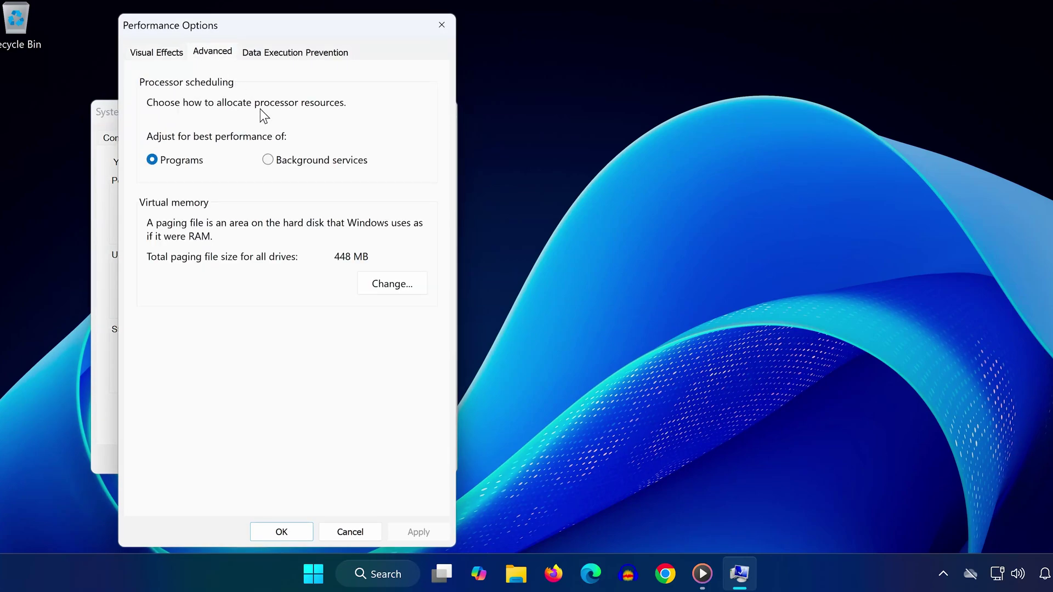
Turn off automatic paging file management and choose a custom size for C: with initial 1679 MB
left_click(392, 284)
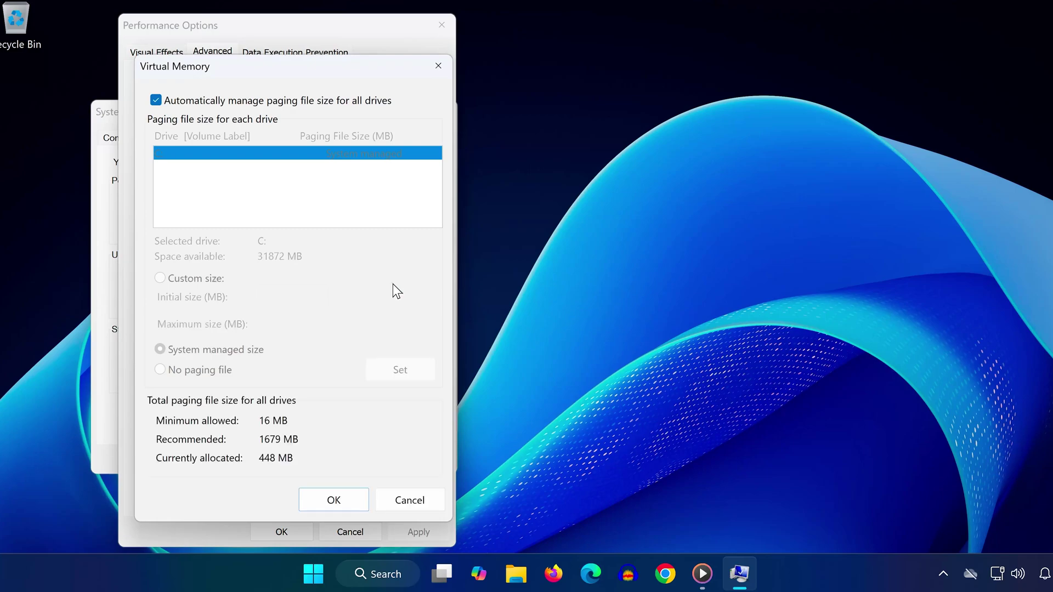
left_click(156, 100)
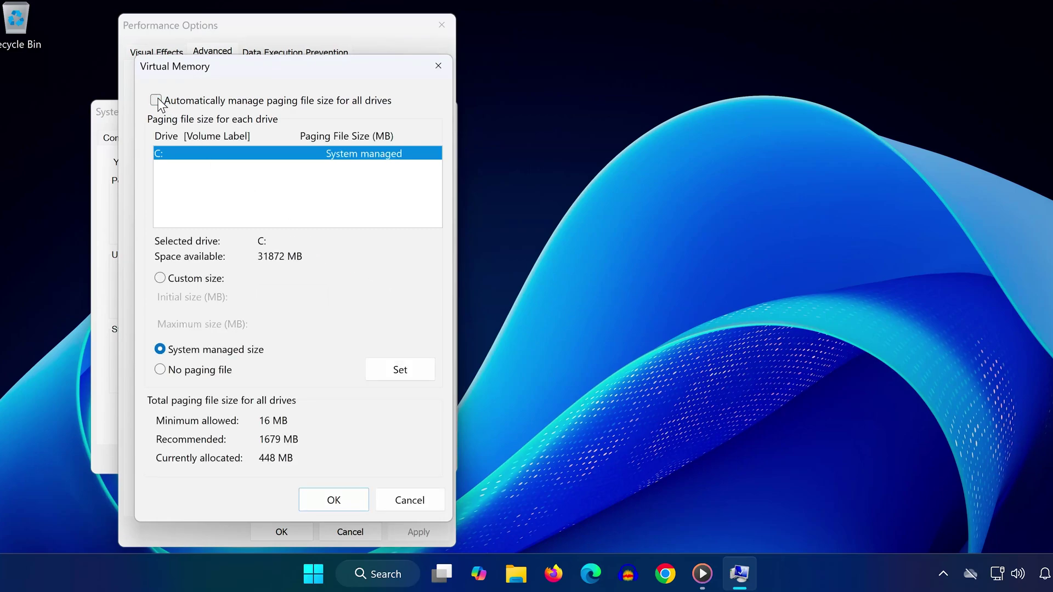
left_click(160, 278)
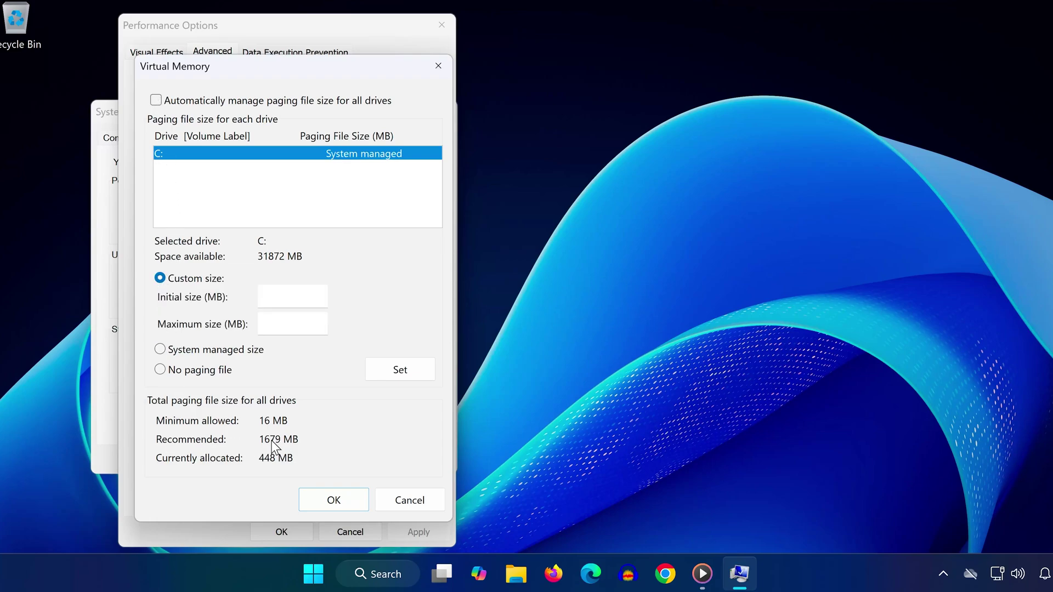
left_click(274, 298)
type("1679")
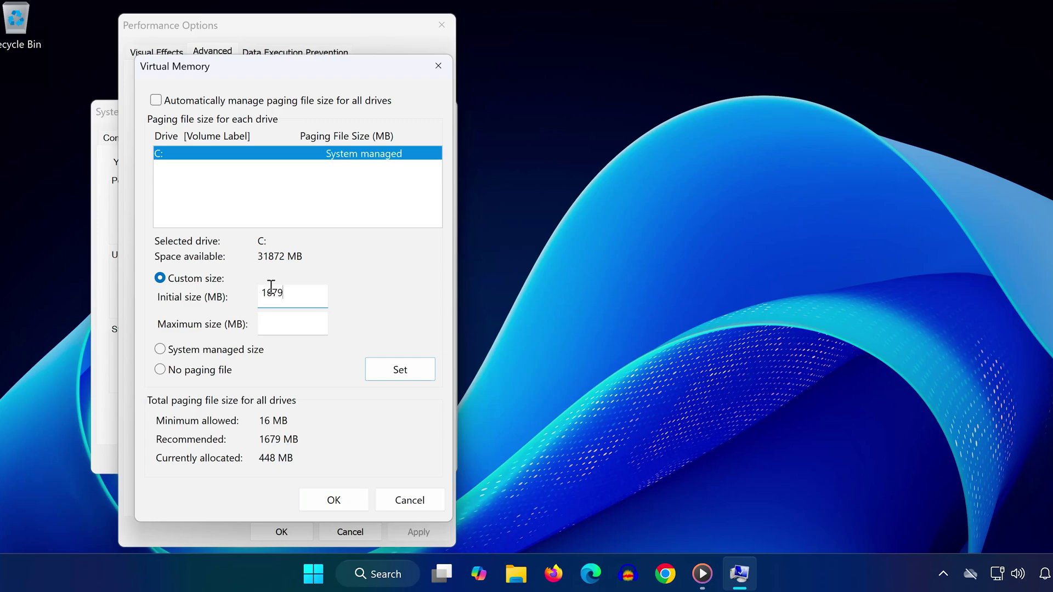
Open System Information to check 6.13 GB installed RAM and 448 MB page file space
left_click(313, 573)
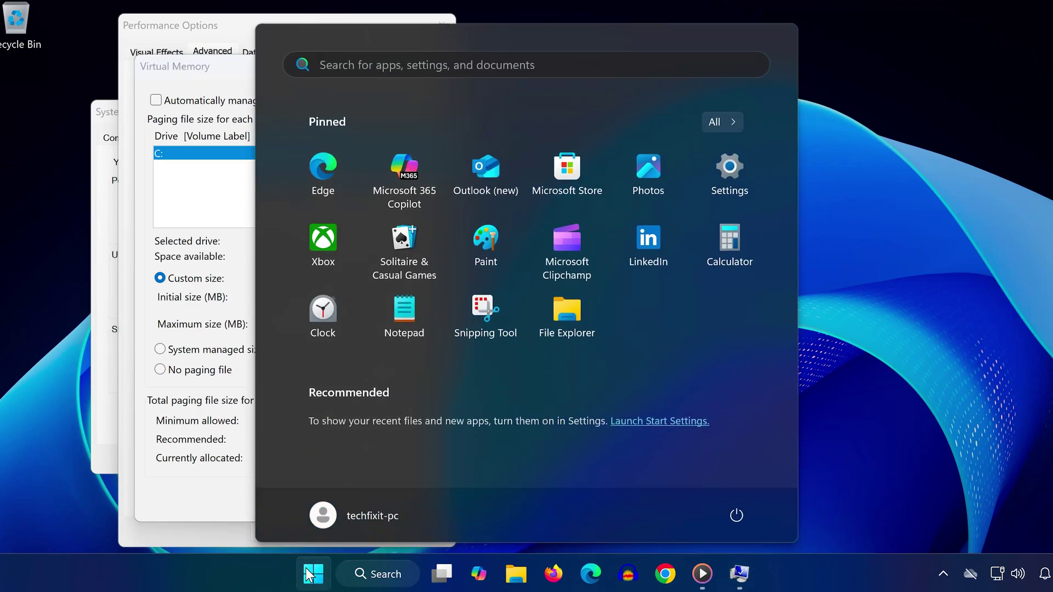
type("SYSTE")
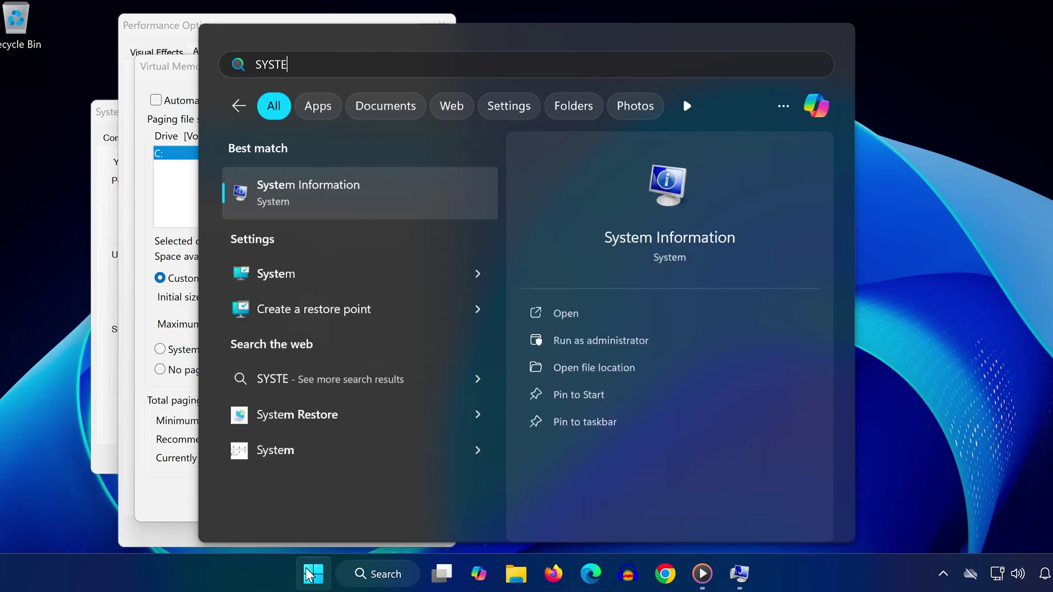
key("Return")
scroll(612, 355, "down", 6)
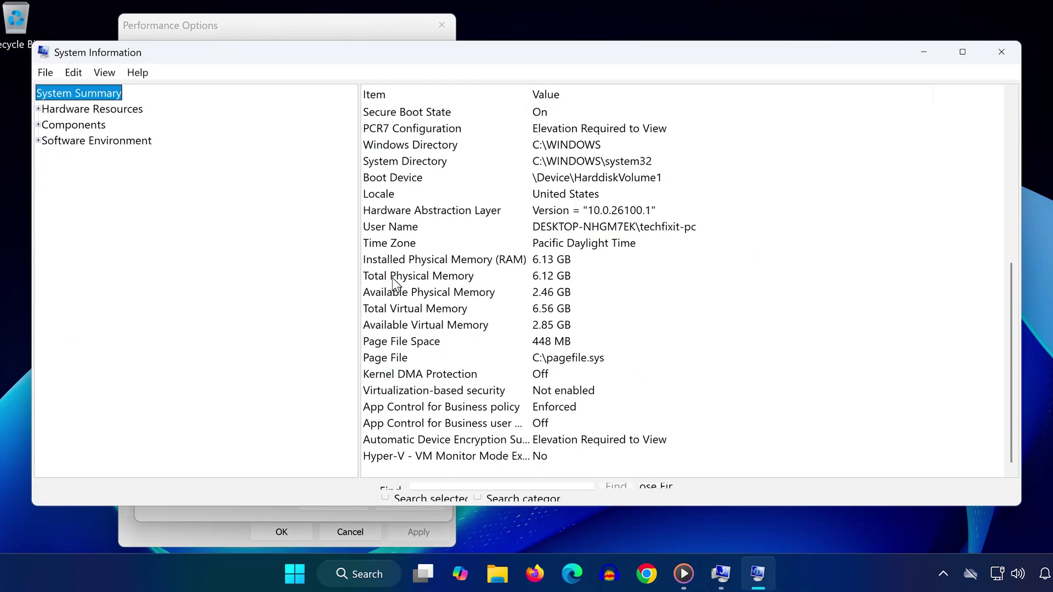
Launch Calculator and compute 6 × 1024 = 6,144
left_click(295, 573)
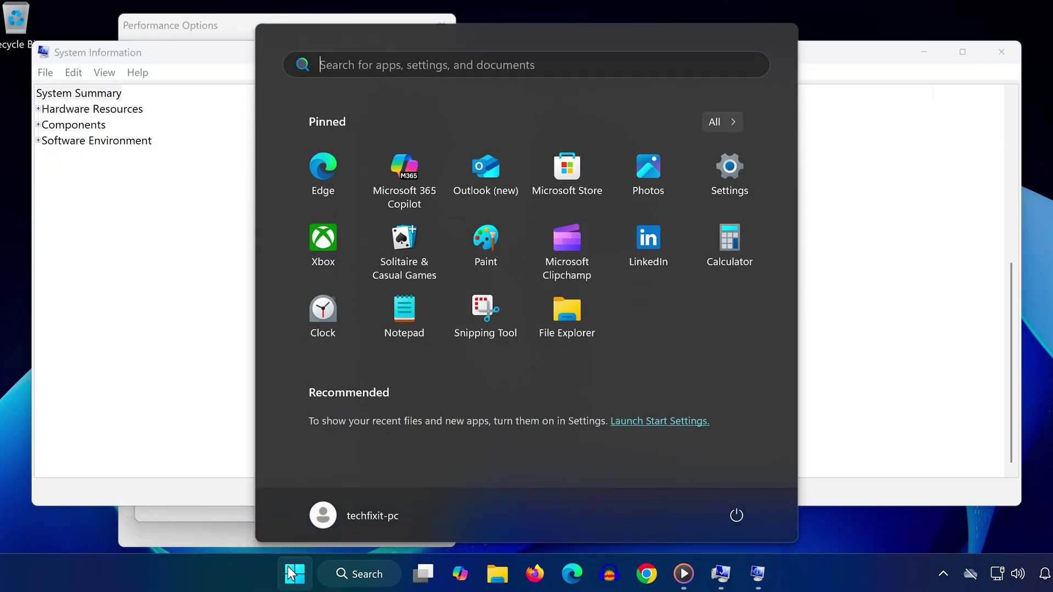
type("cal")
key("Return")
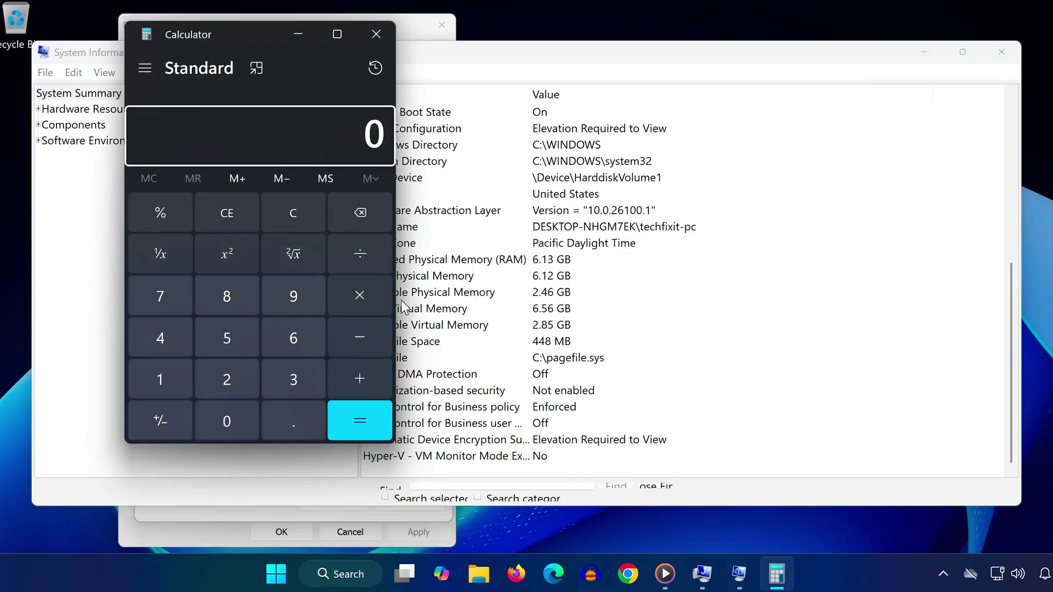
left_click(301, 327)
left_click(358, 289)
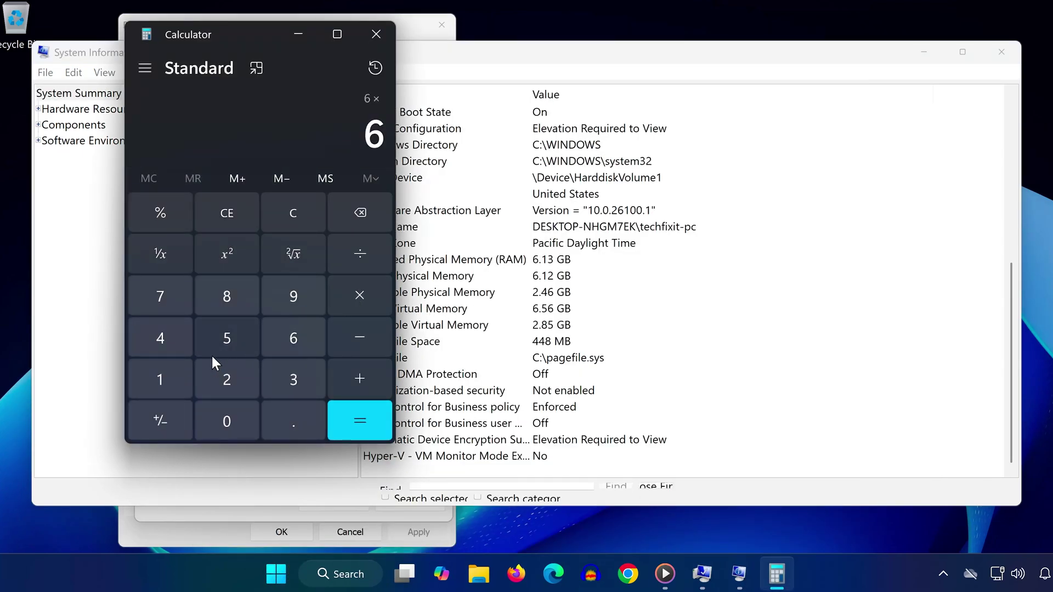
left_click(169, 372)
left_click(225, 410)
left_click(213, 383)
type("4")
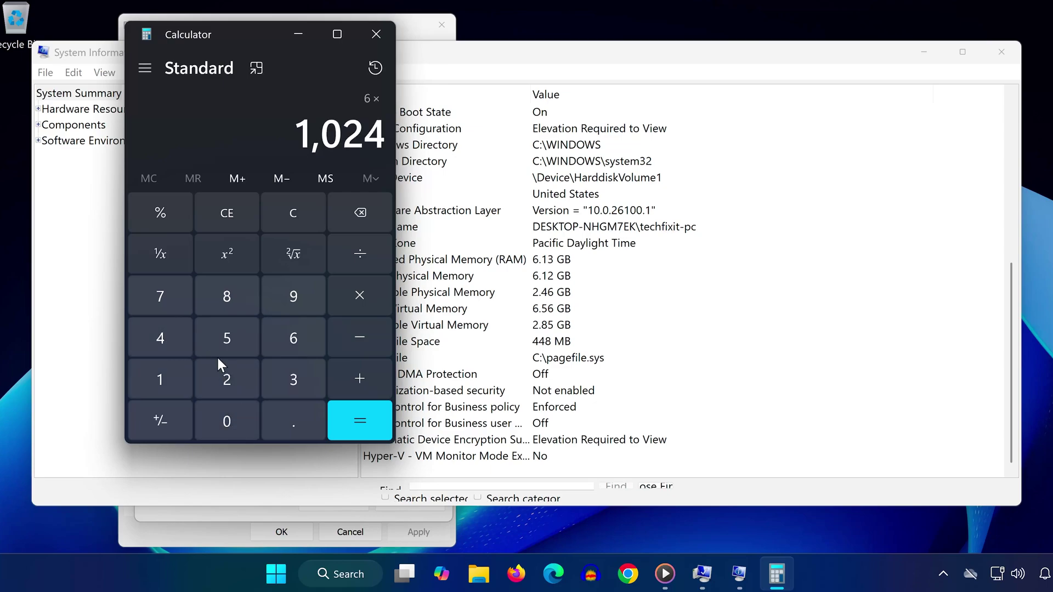
left_click(368, 426)
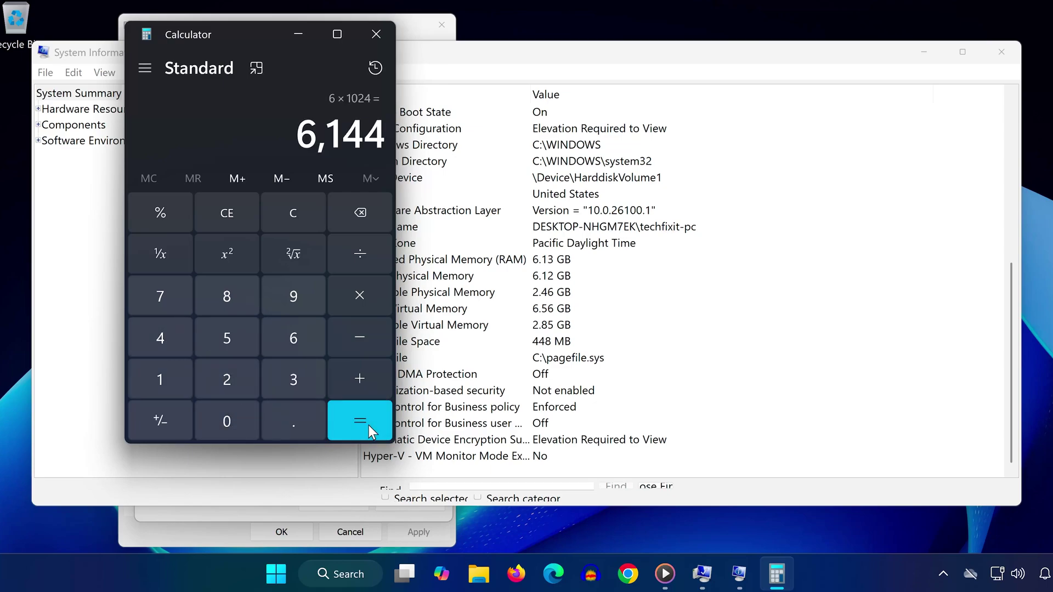
Multiply 6,144 by 1.5 to get a 9,216 MB maximum size
left_click(360, 296)
left_click(173, 381)
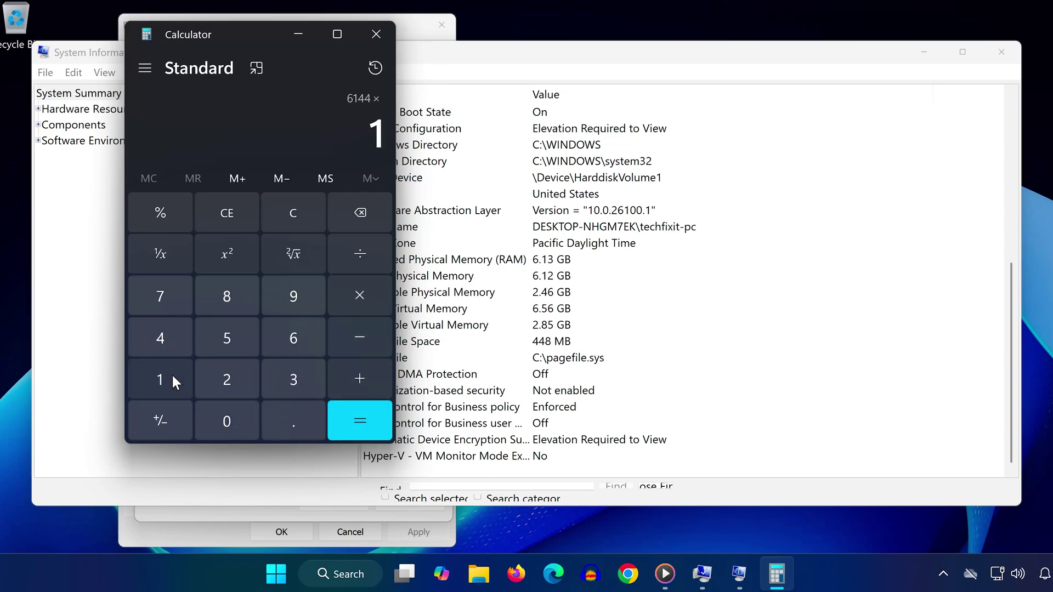
left_click(287, 409)
left_click(230, 341)
left_click(363, 417)
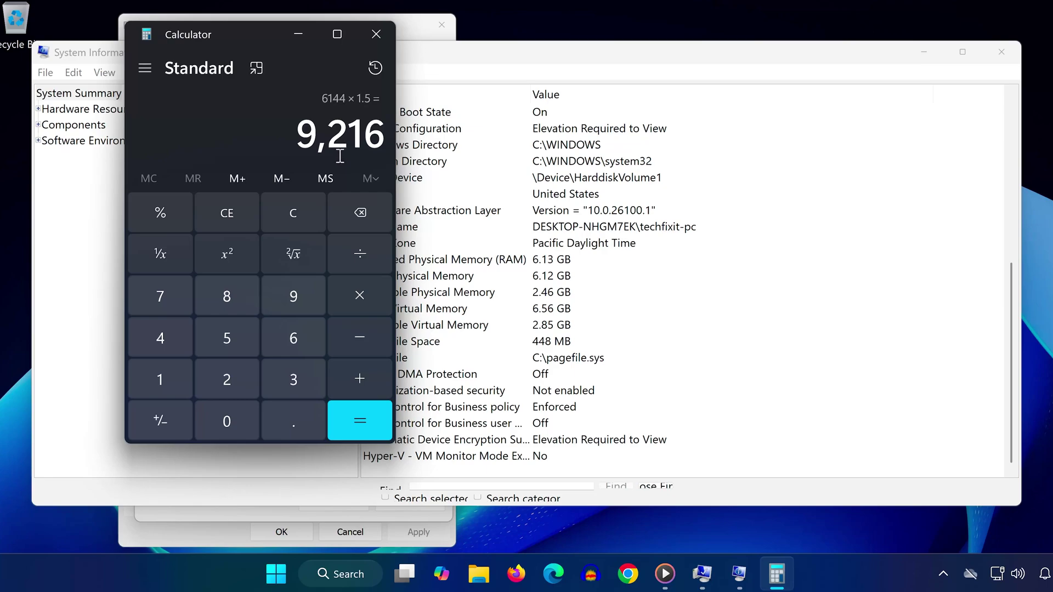
Apply the 1679–9216 MB paging file to C: and confirm all System Properties dialogs
key("alt+Tab")
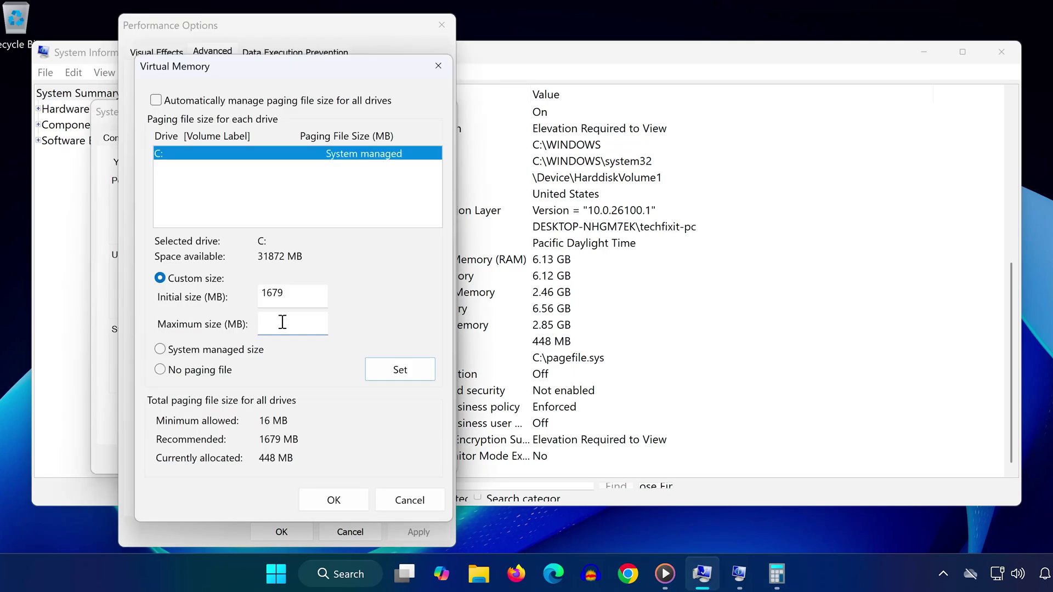
type("9216")
left_click(380, 359)
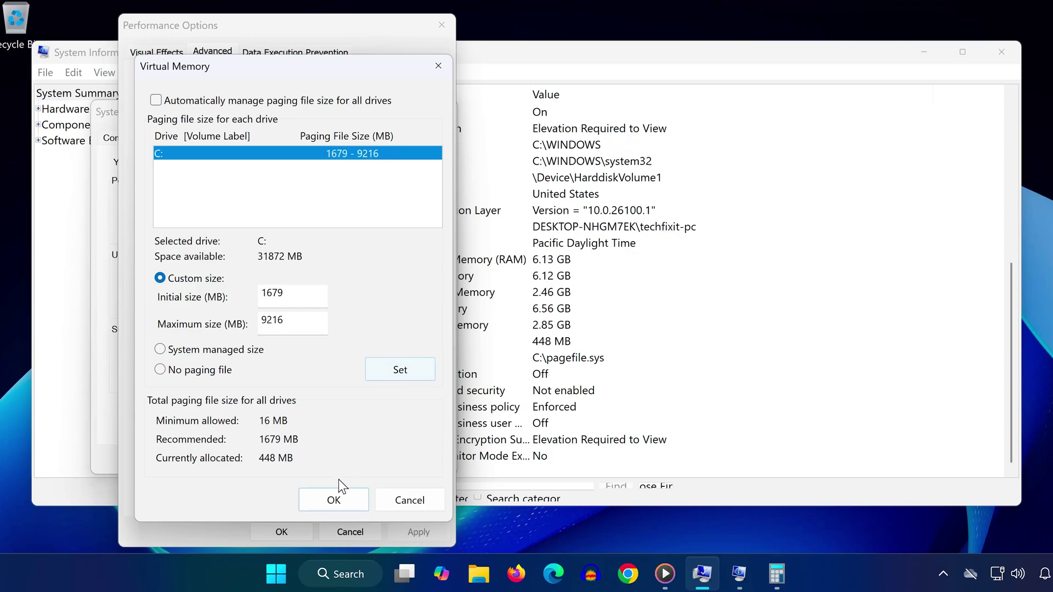
left_click(329, 498)
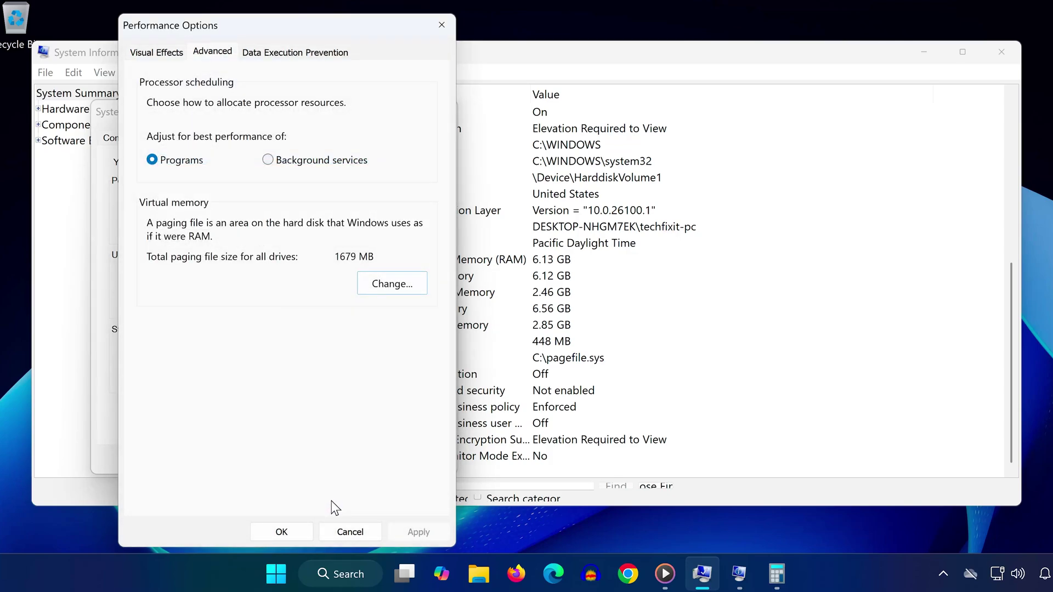
left_click(287, 524)
left_click(277, 458)
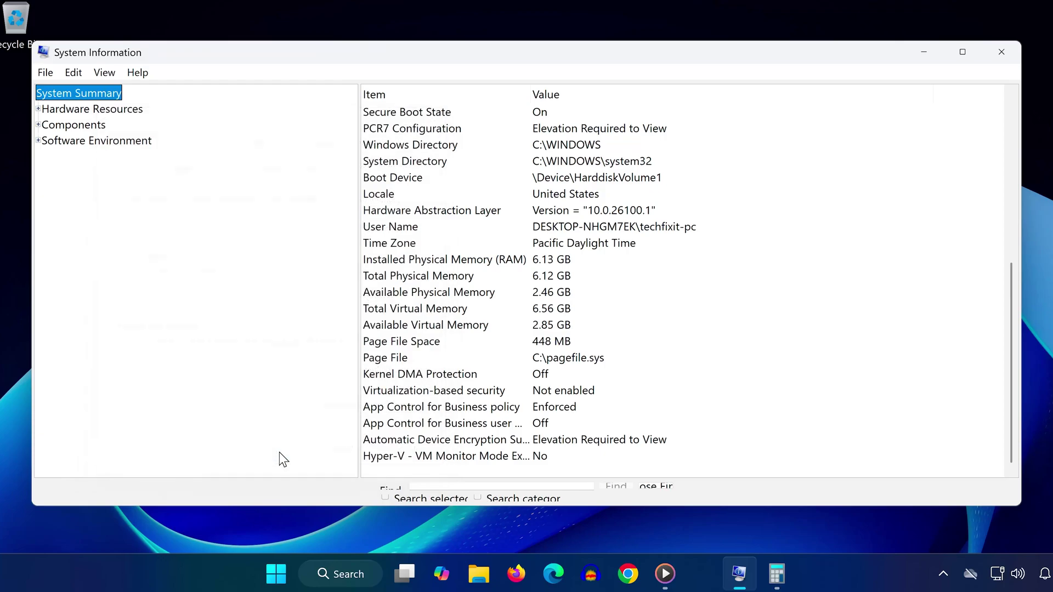
Close System Information and show the Start menu's power options for restarting
left_click(995, 48)
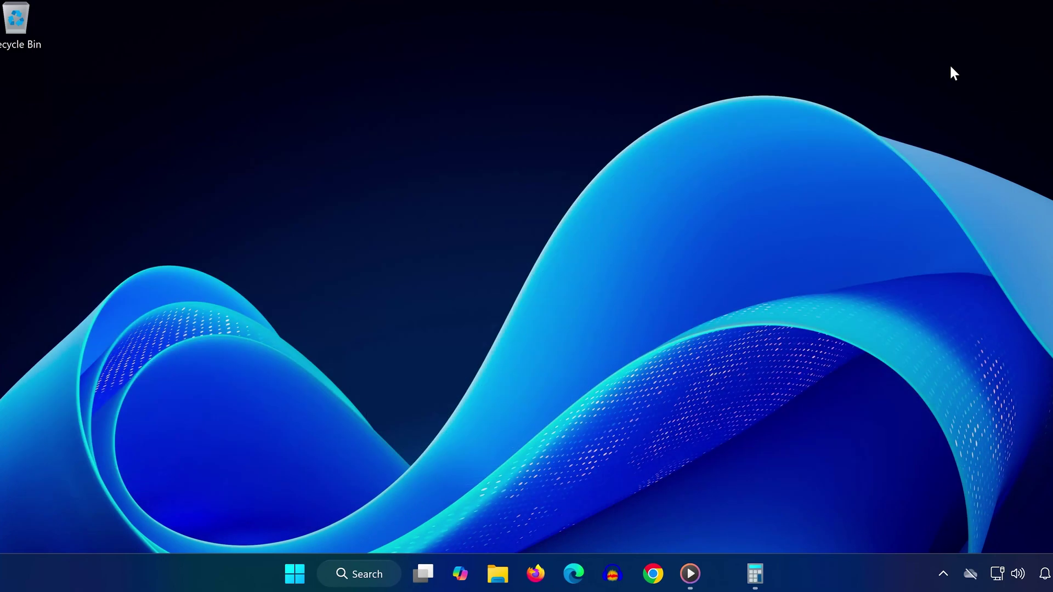
left_click(306, 567)
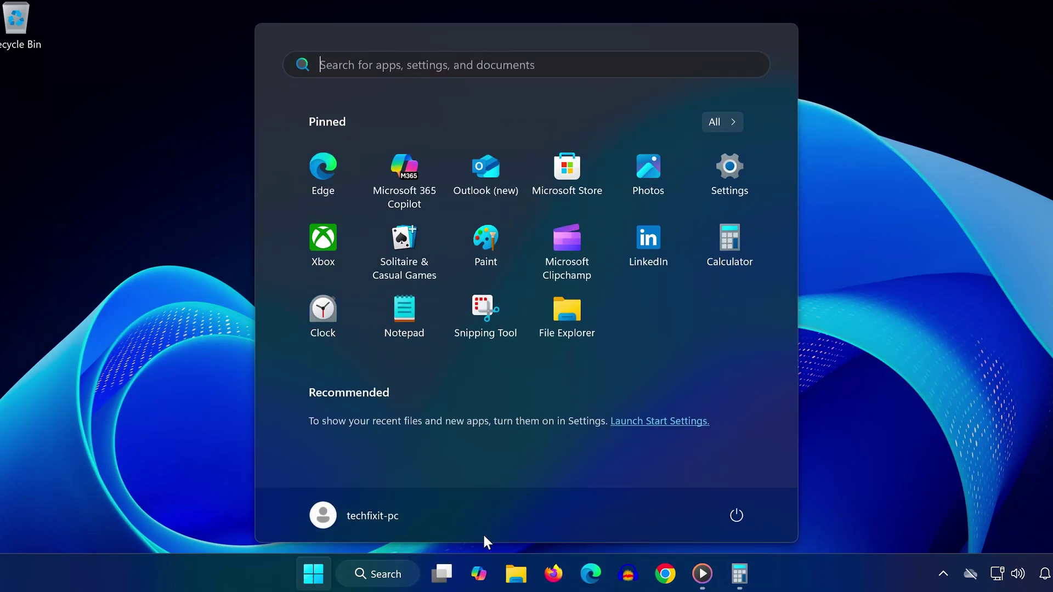
left_click(734, 516)
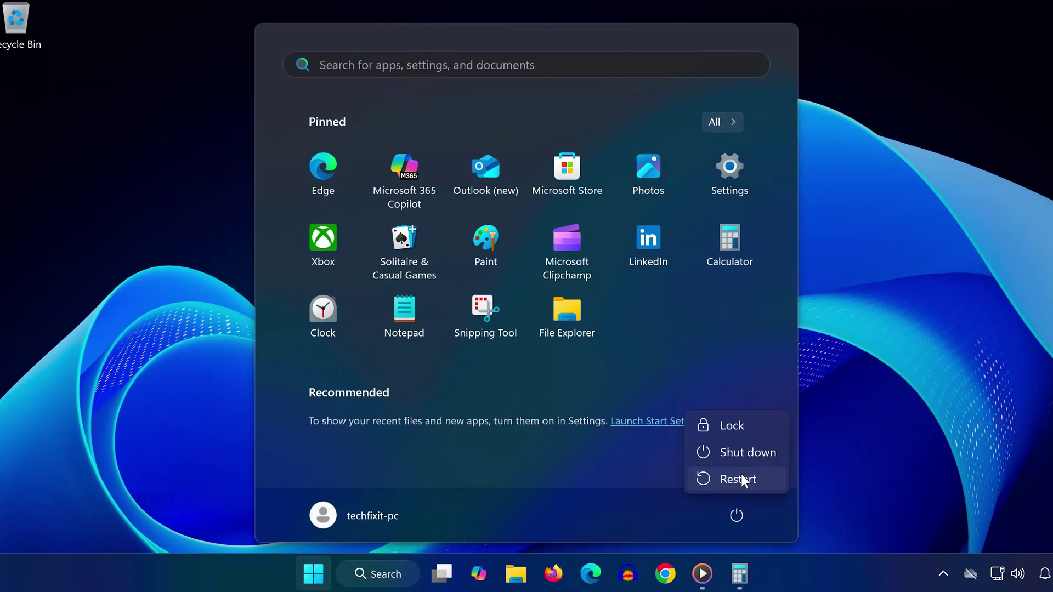